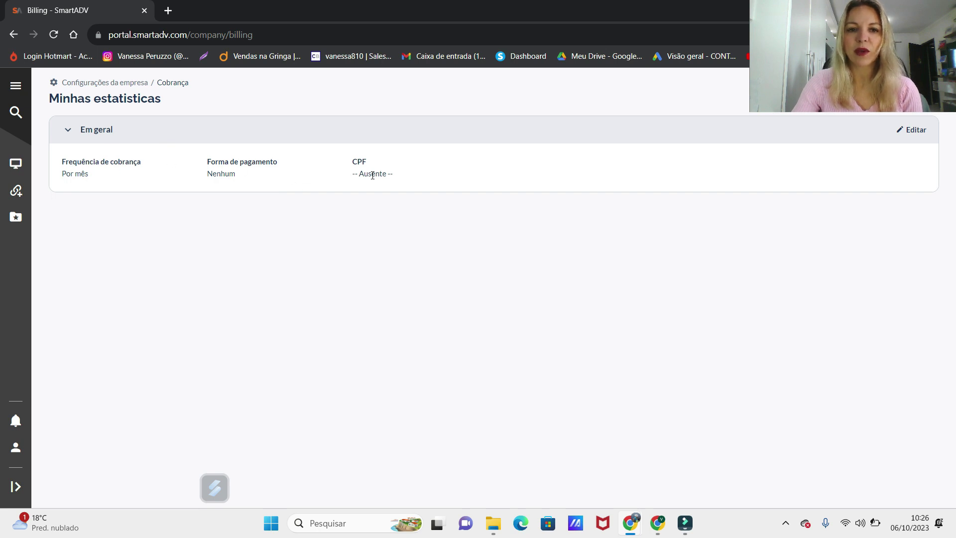
Edit the billing settings, enable payments and choose Depósito direto as the payment method
left_click(917, 130)
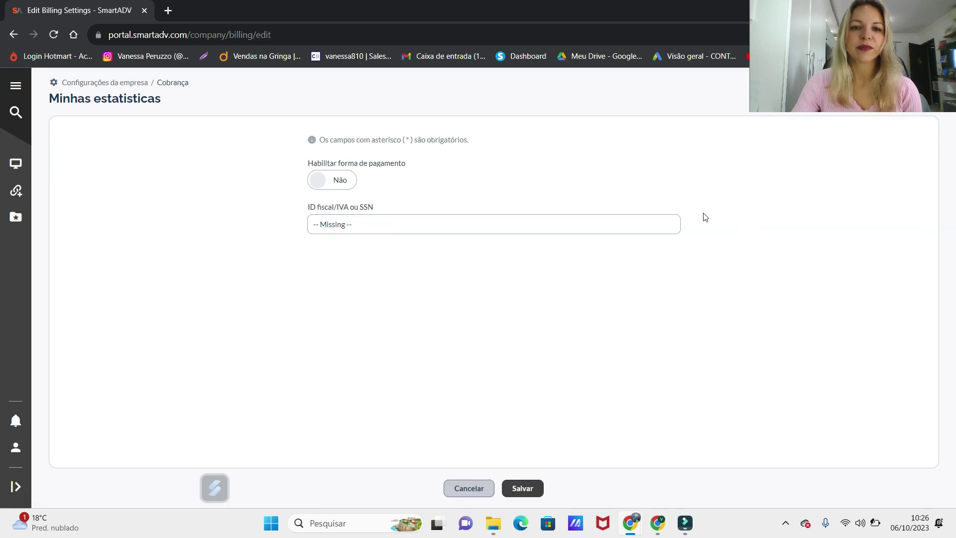
left_click(343, 181)
left_click(533, 185)
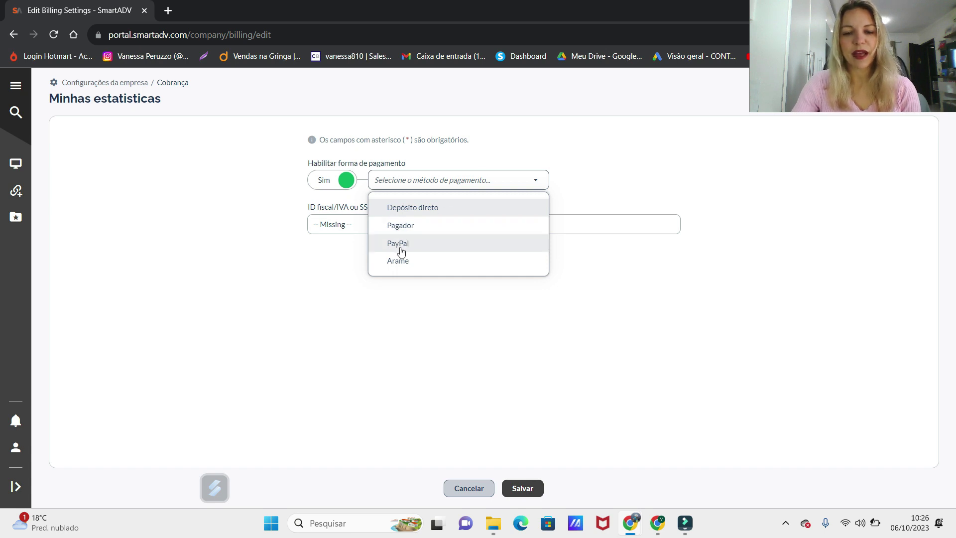
left_click(431, 208)
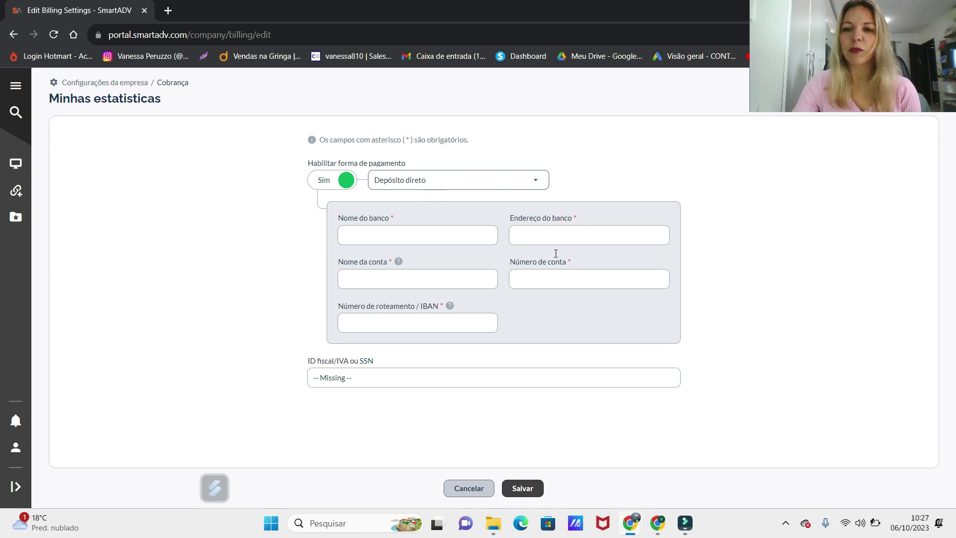
Load the Wise website in a new incognito window
key("ctrl+shift+n")
type("wise")
key("Return")
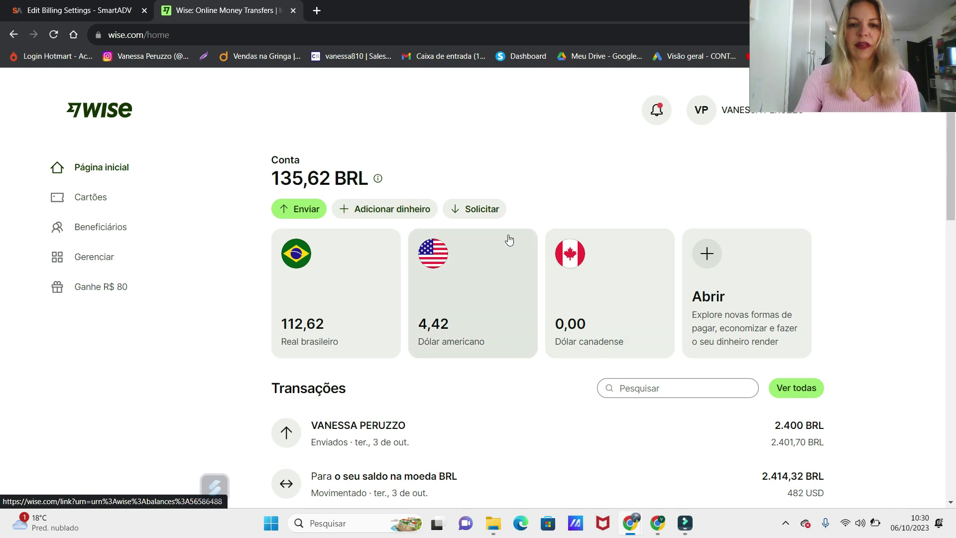
Bring up the Wise USD account's local US bank details, then return to SmartADV's Nome do banco field
left_click(467, 277)
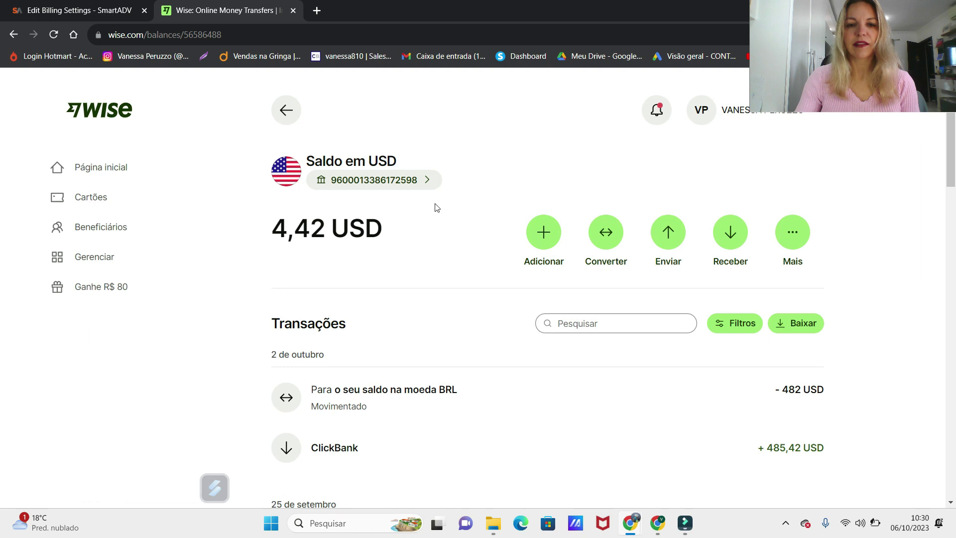
left_click(380, 182)
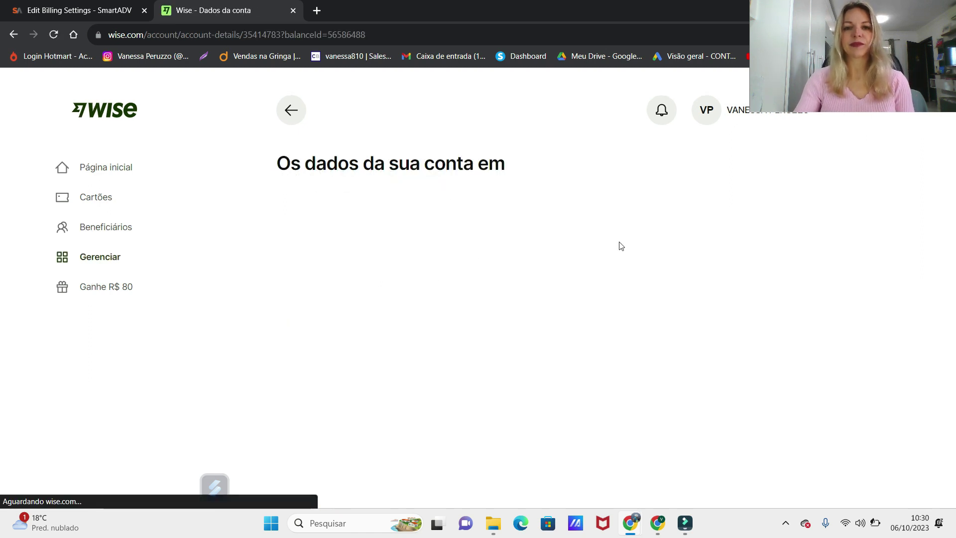
scroll(577, 261, "down", 2)
scroll(578, 261, "up", 1)
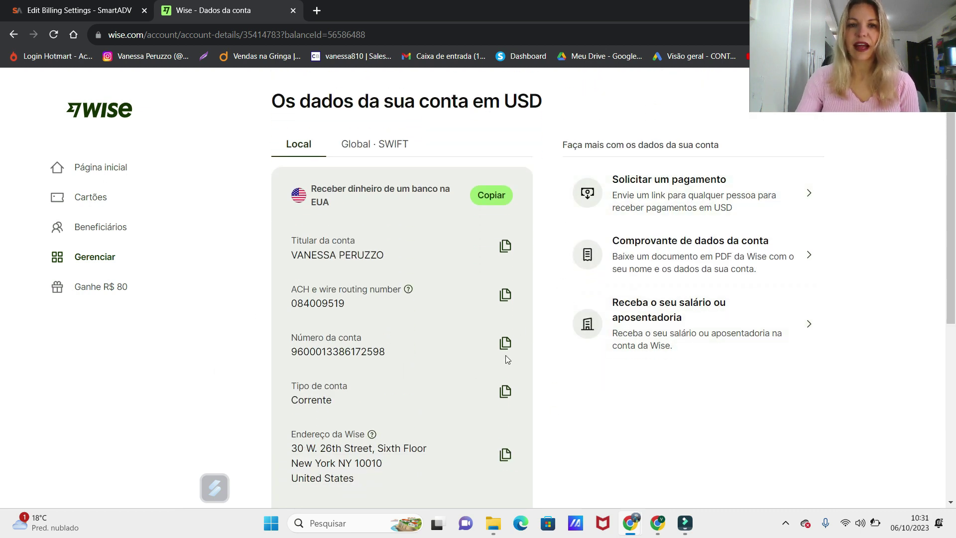
left_click(384, 235)
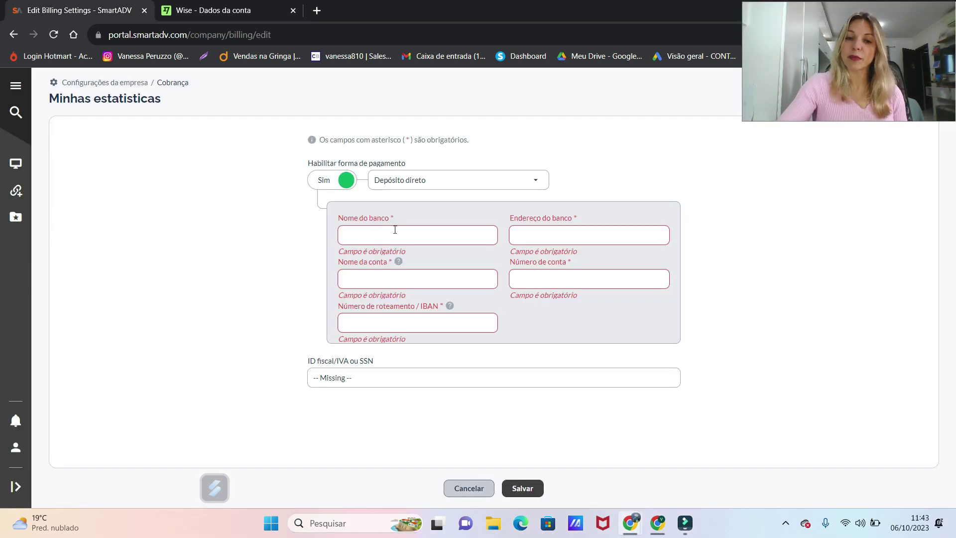
Fill Nome do banco with 'First Century Bank'
left_click(228, 11)
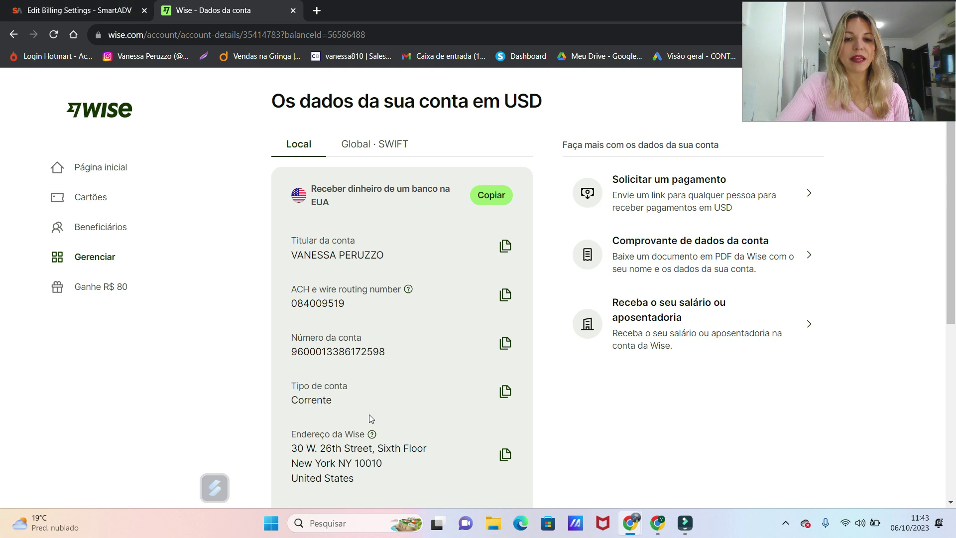
left_click(76, 11)
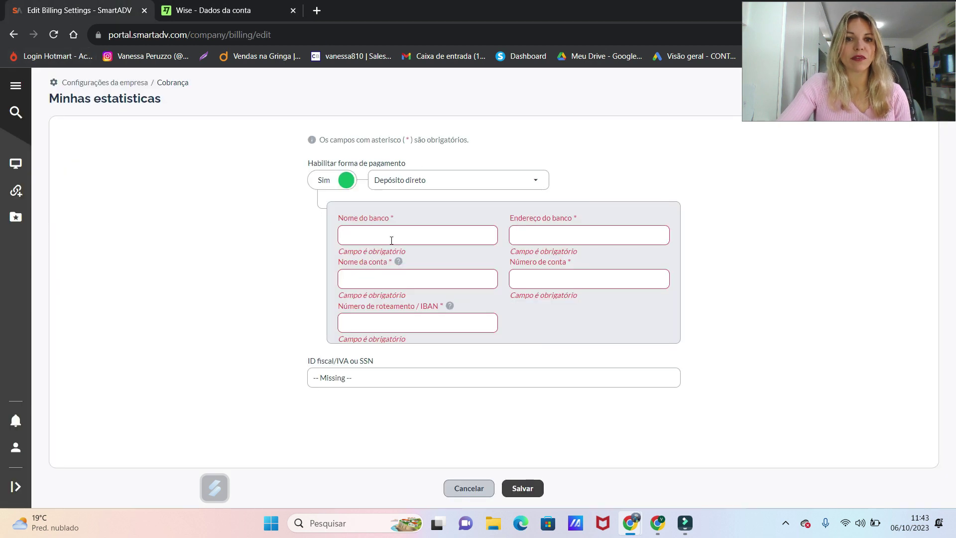
type("First Century Ban")
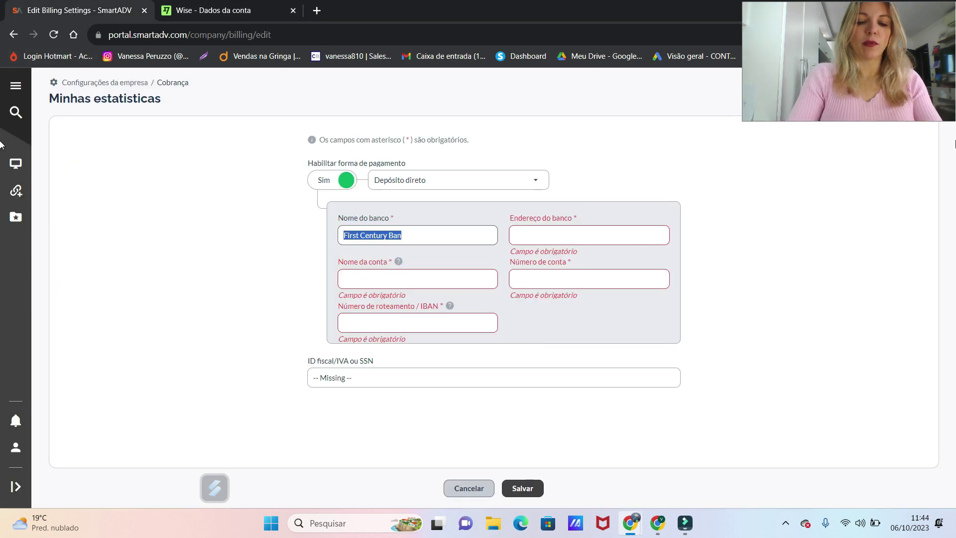
key("End")
type("k")
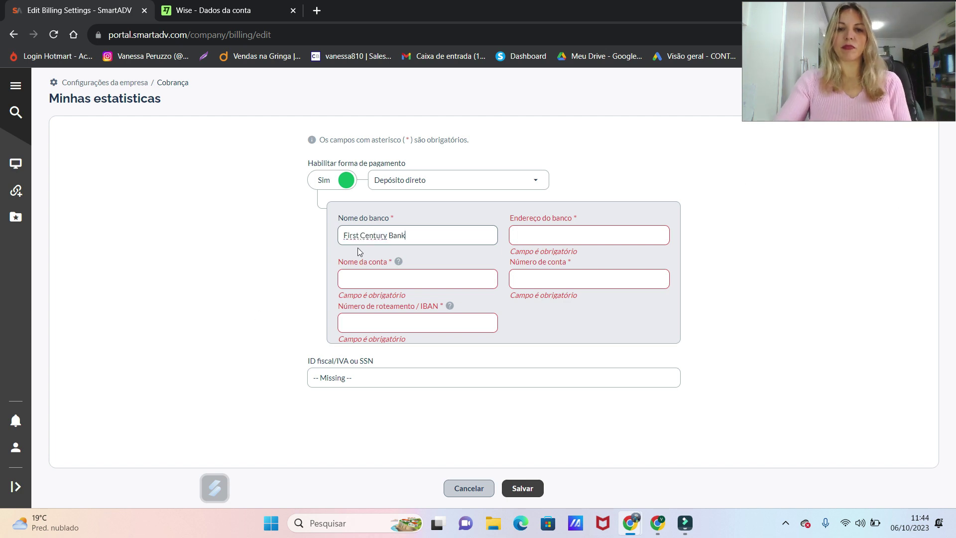
Copy Wise's bank address into Endereço do banco: 30 W. 26th Street, Sixth Floor, New York NY 10010
left_click(555, 242)
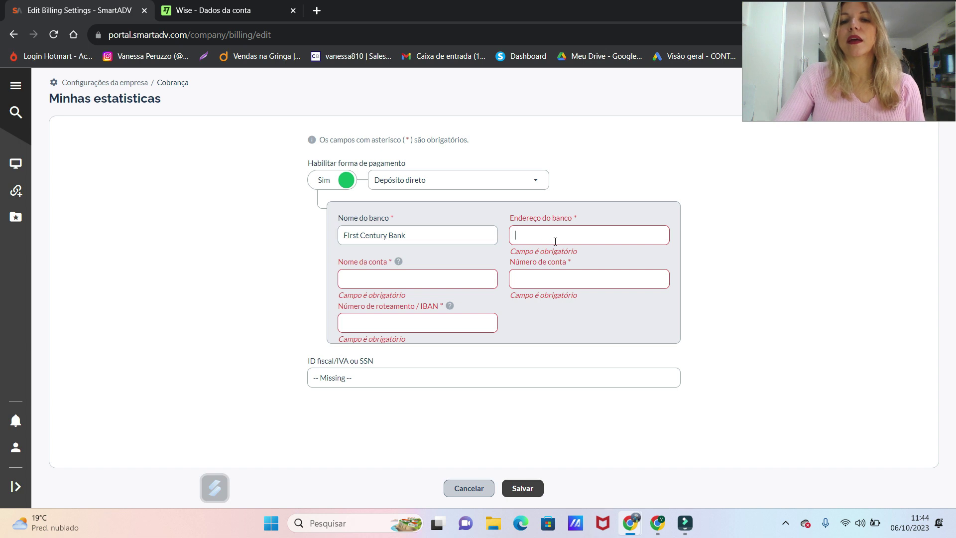
left_click(213, 10)
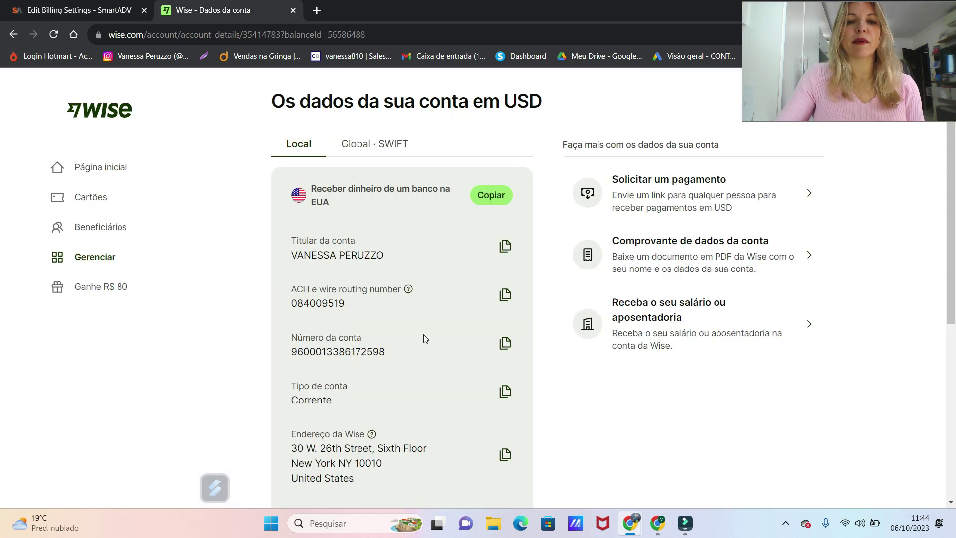
left_click(505, 454)
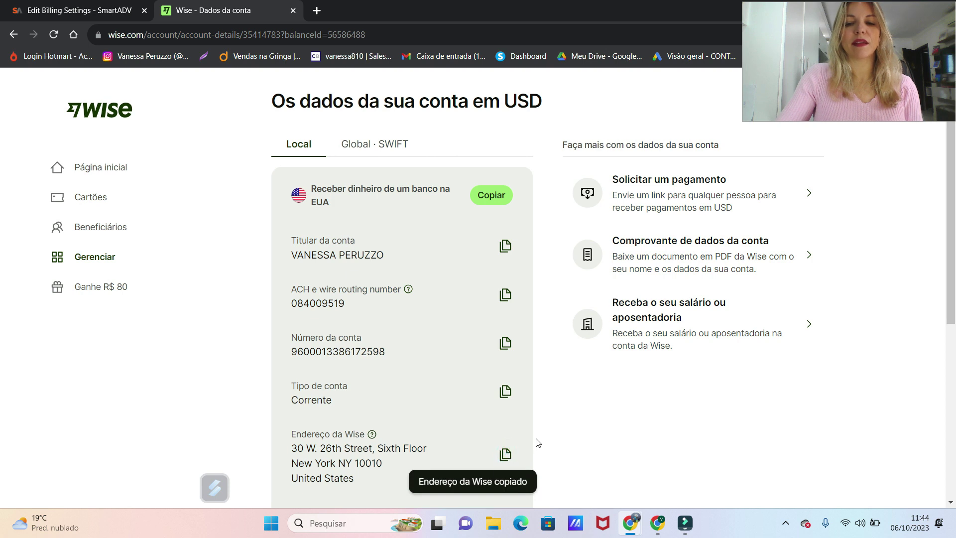
key("ctrl+shift+Tab")
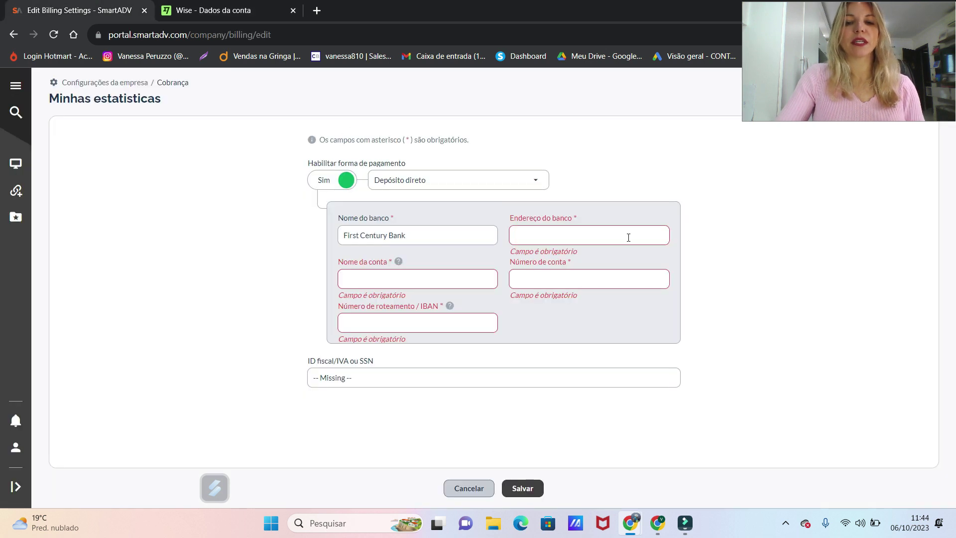
left_click(584, 234)
key("ctrl+v")
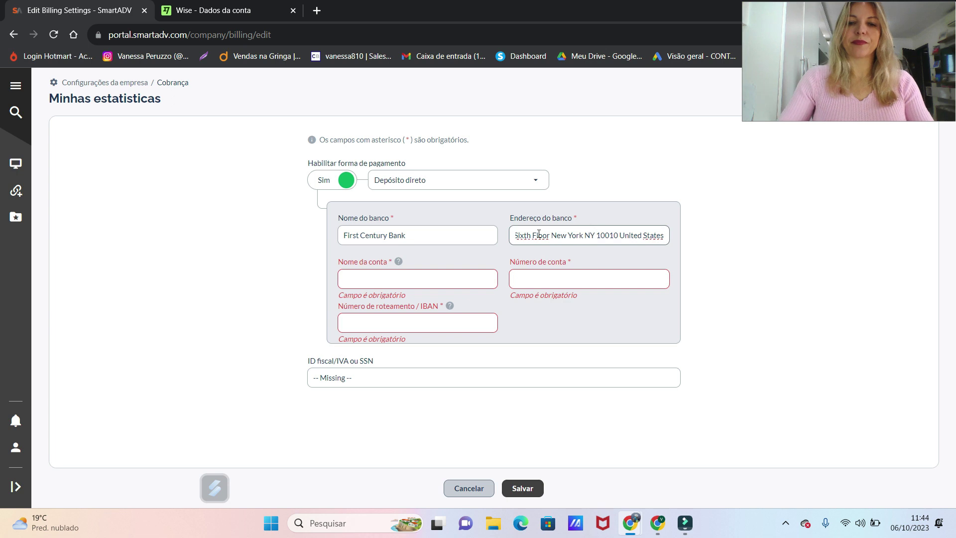
left_click(361, 280)
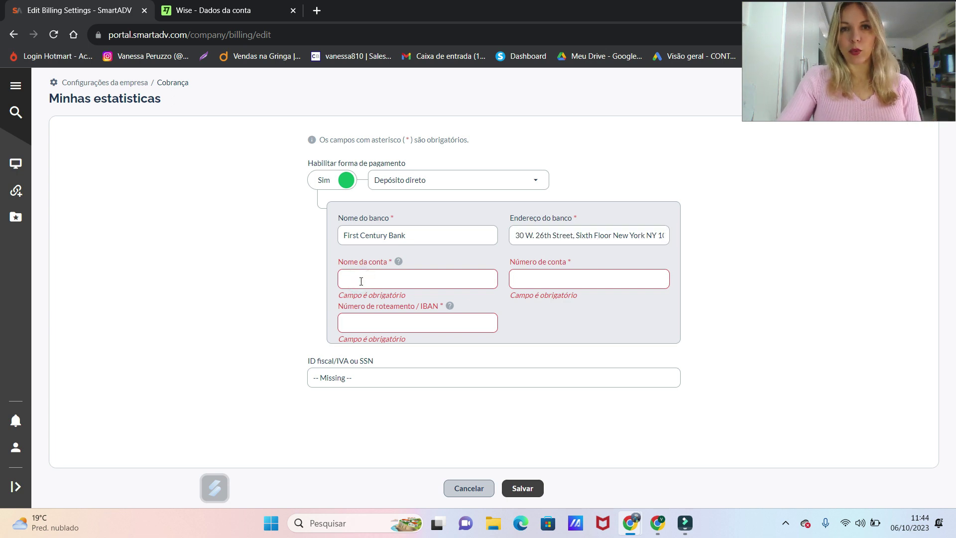
left_click(233, 10)
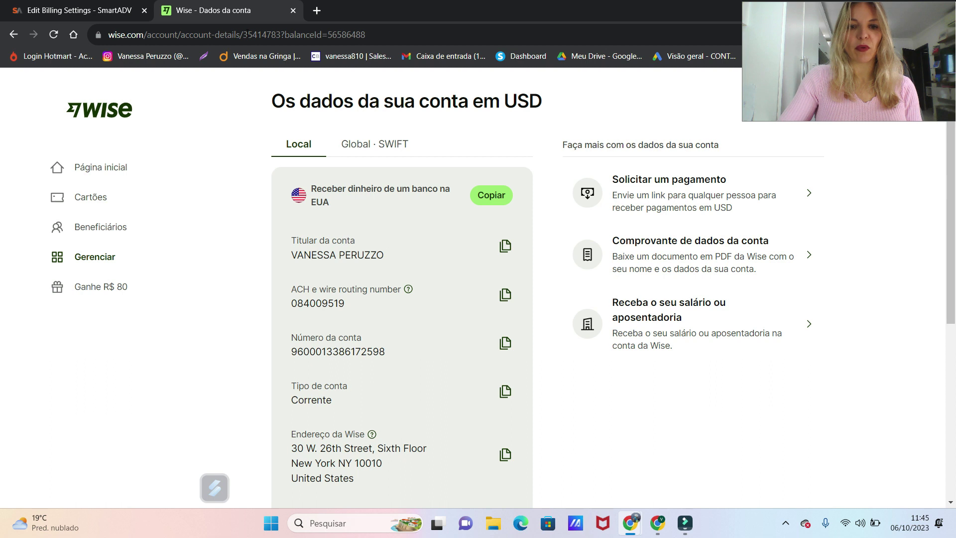
key("ctrl+shift+Tab")
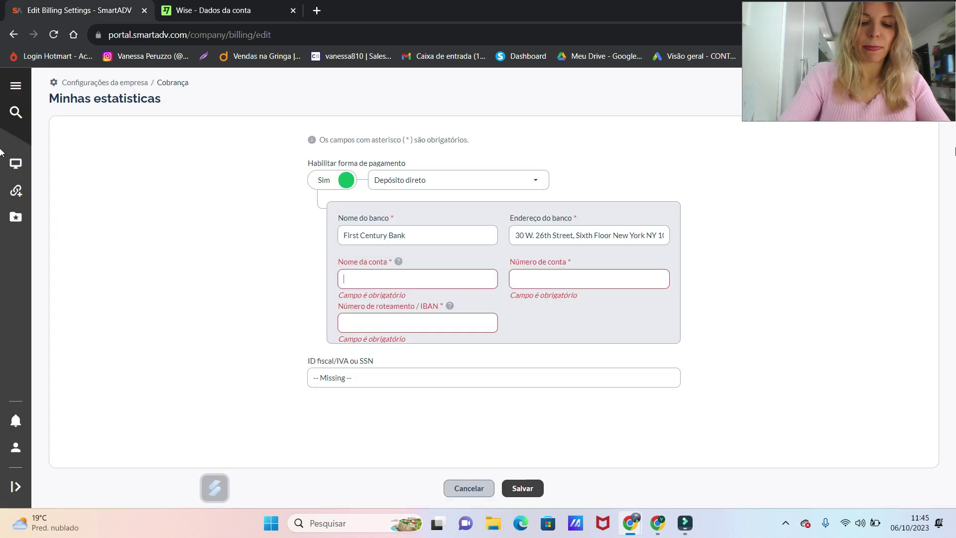
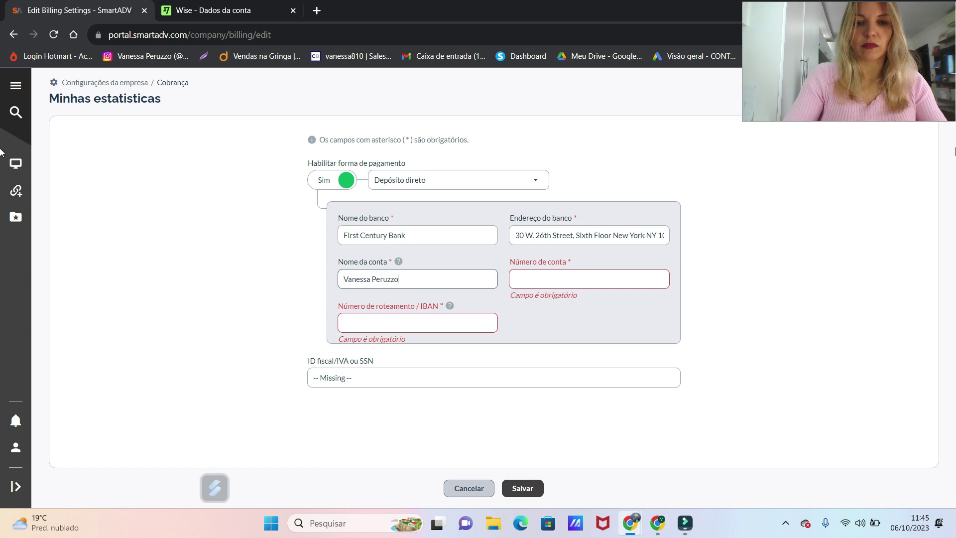
Enter the account holder's name and paste the Wise USD account number into Número de conta
left_click(577, 278)
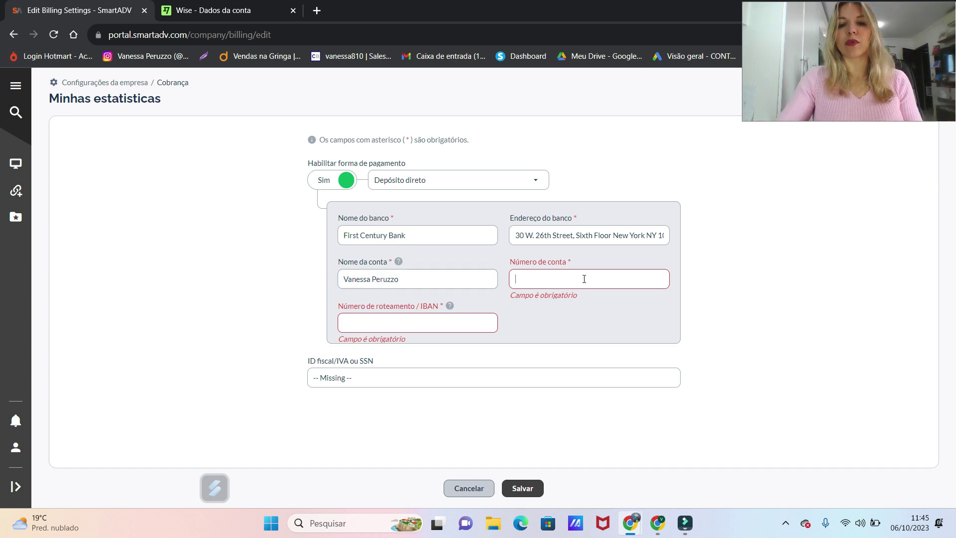
left_click(224, 10)
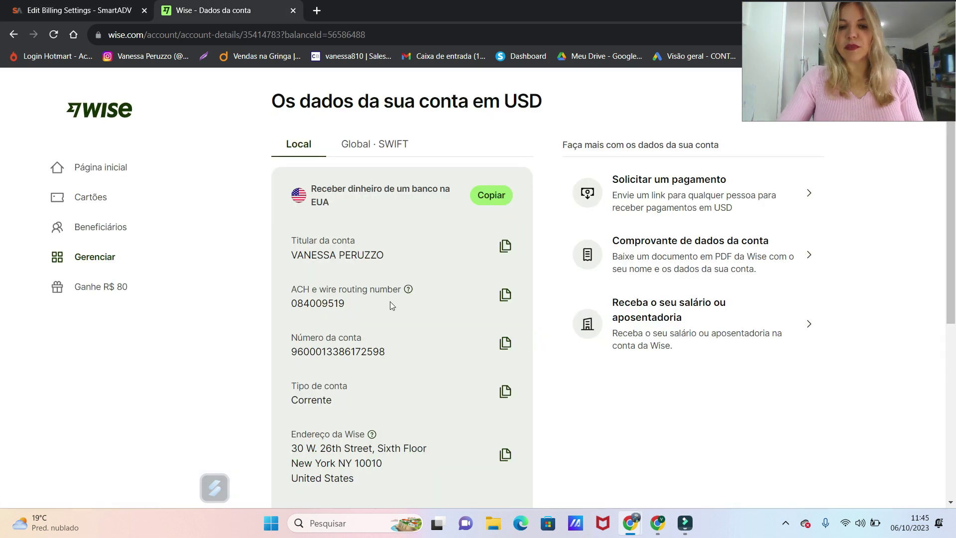
left_click(504, 343)
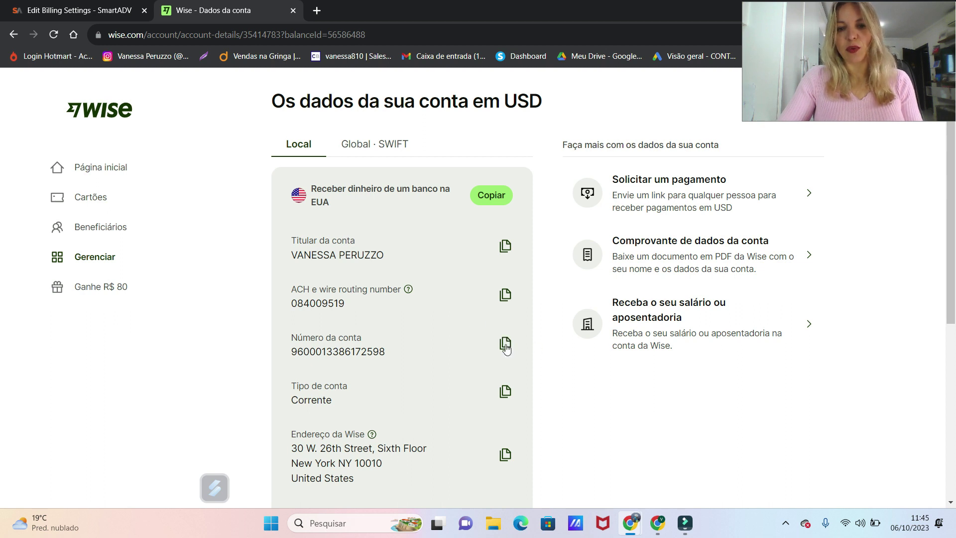
left_click(505, 343)
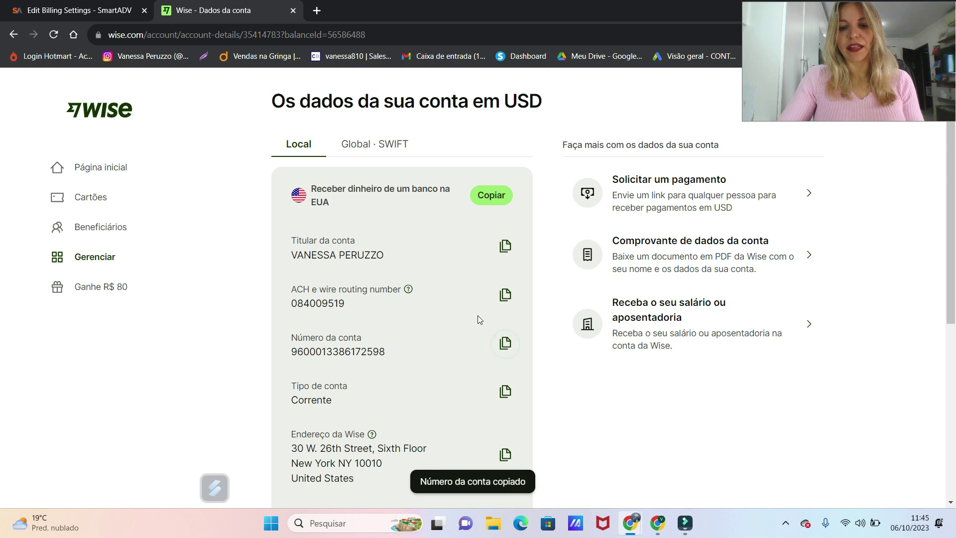
left_click(100, 10)
left_click(560, 281)
key("ctrl+v")
Paste Wise's ACH routing number 084009519 into the IBAN field
left_click(403, 322)
left_click(243, 6)
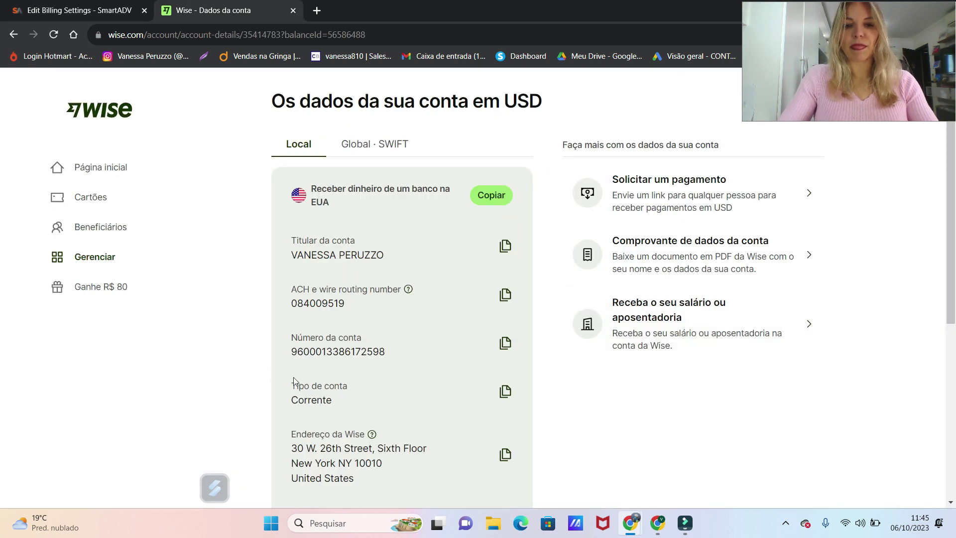
left_click(504, 294)
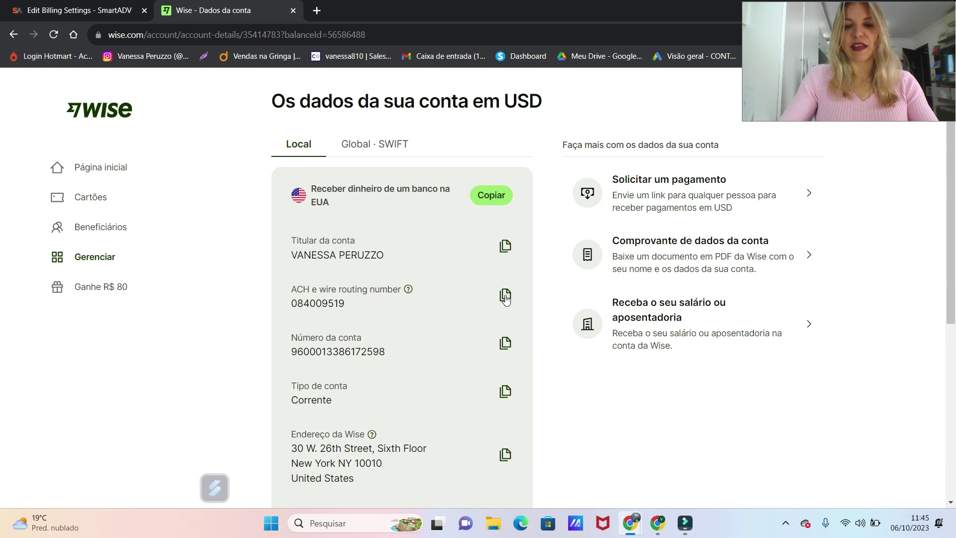
left_click(115, 11)
left_click(401, 322)
key("ctrl+v")
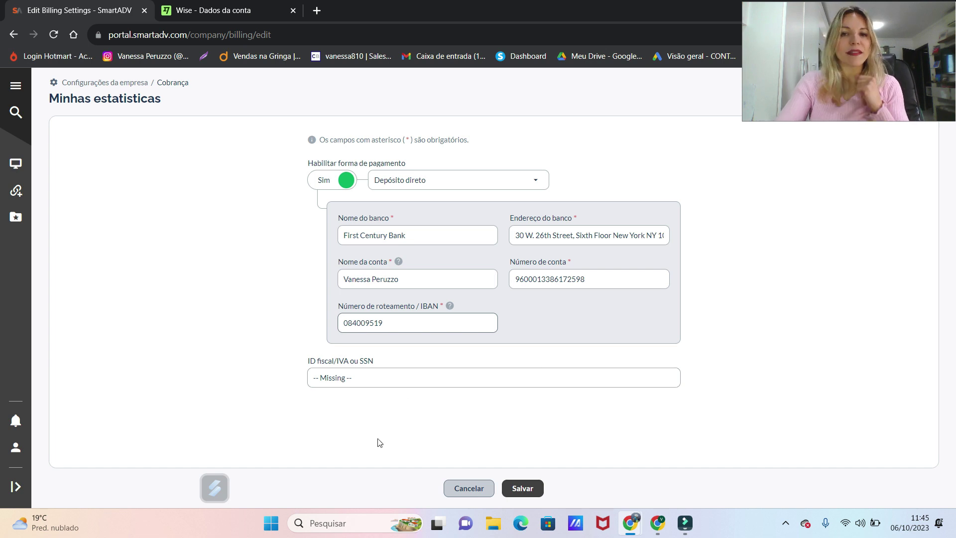
Save the Depósito direto billing settings with the First Century Bank details
left_click(378, 379)
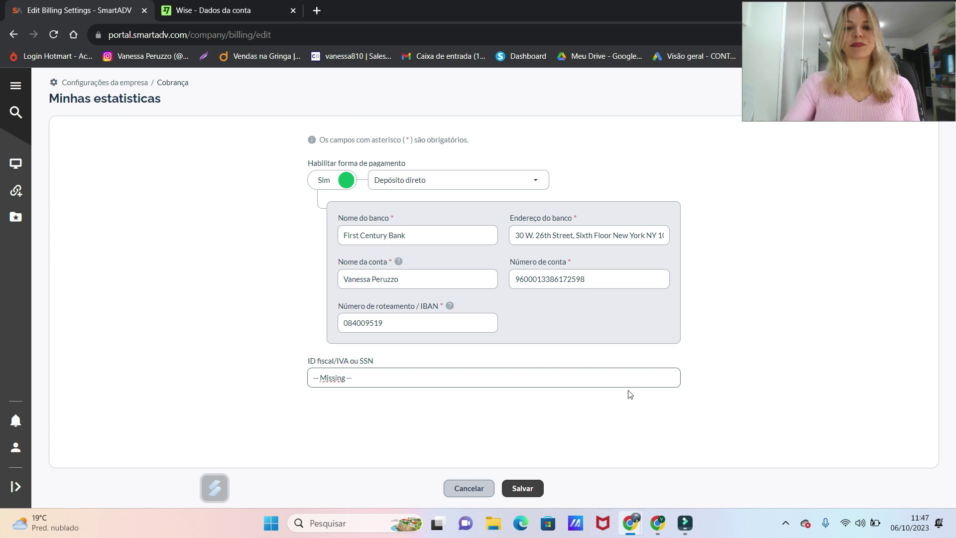
left_click(521, 486)
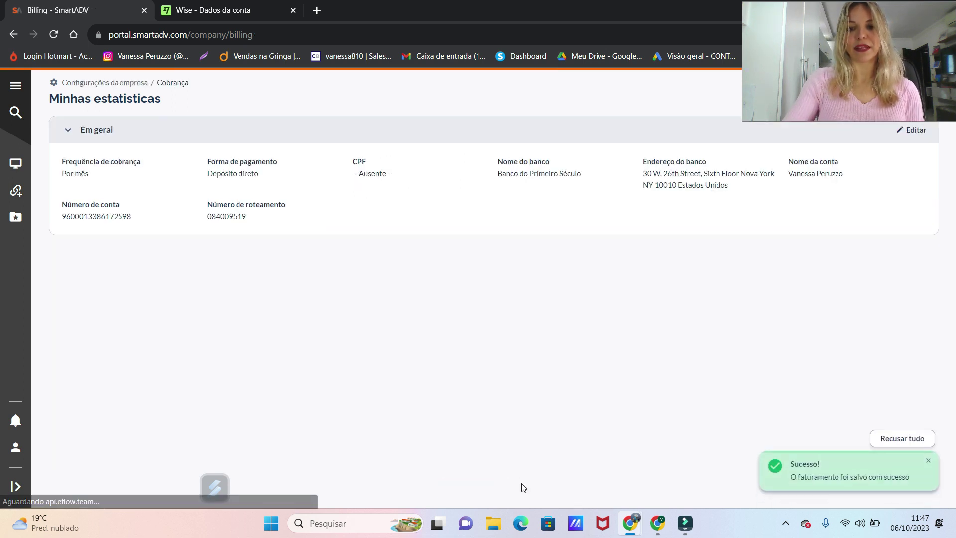